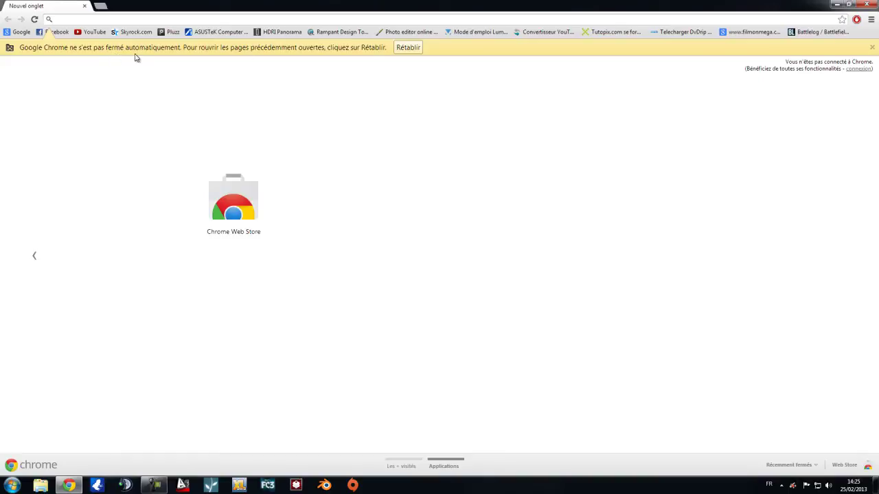
- Search Google for "archive3d" and open the archive3d.net website
left_click(16, 32)
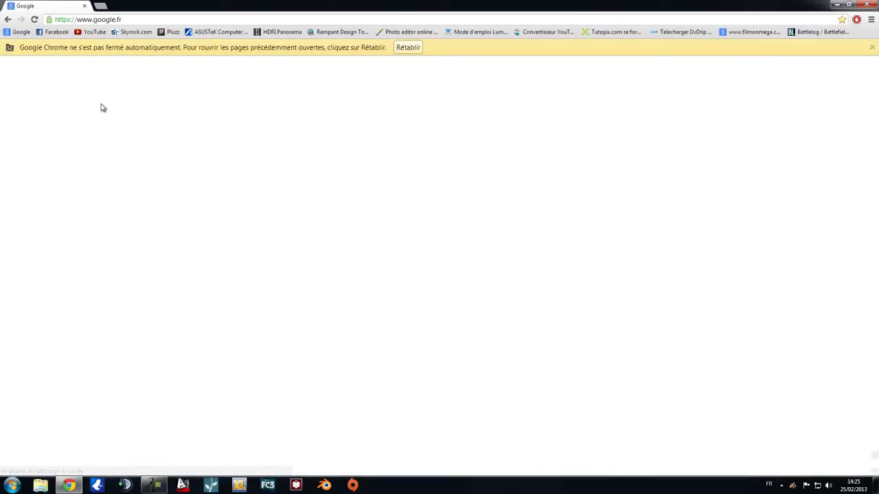
type("arch")
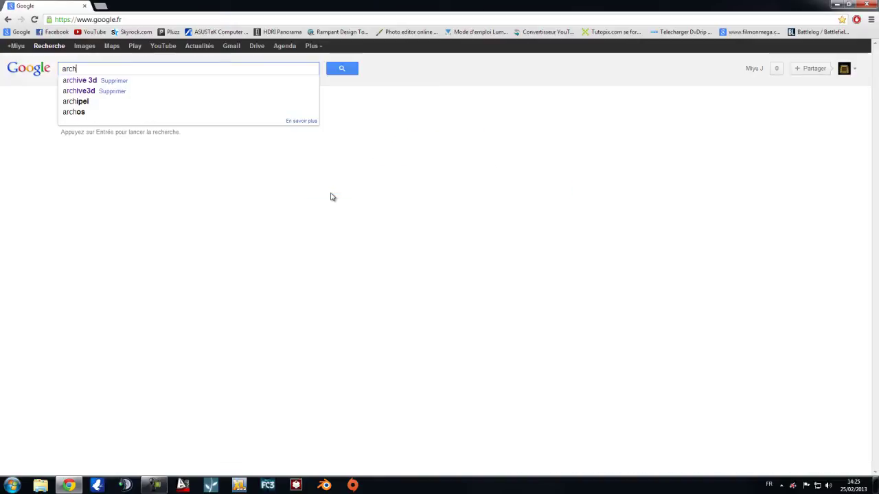
type("ive3d")
key("Return")
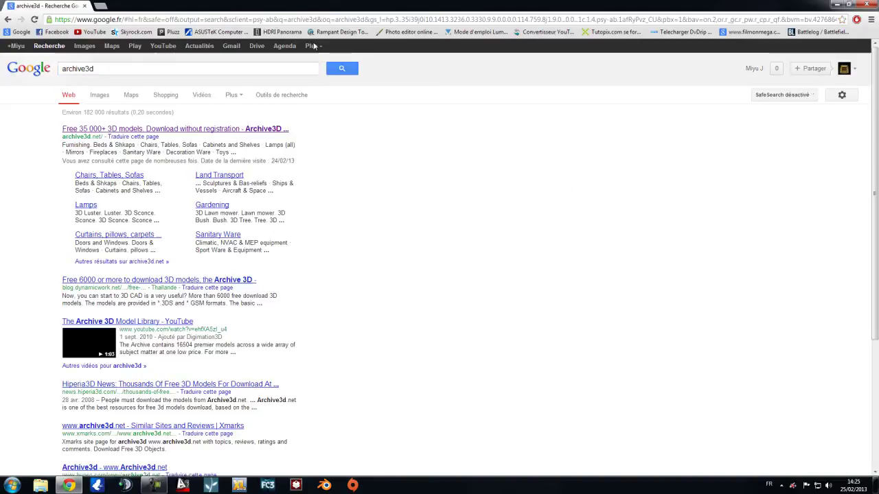
left_click(151, 146)
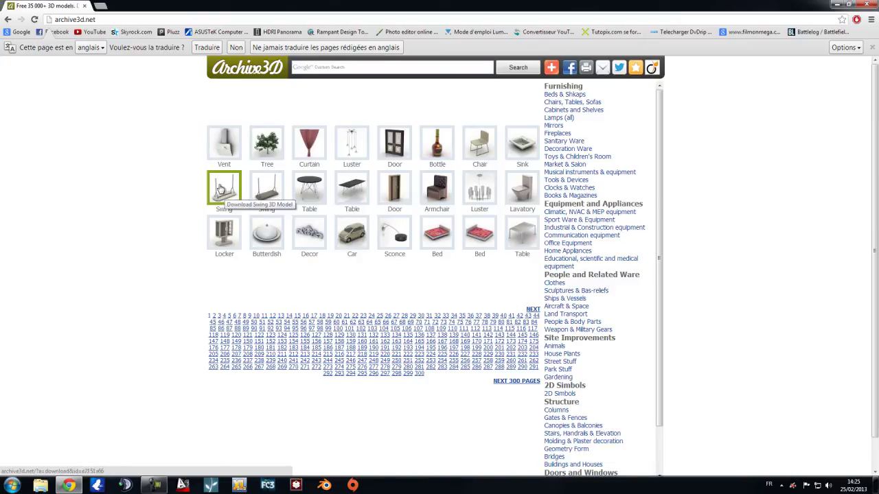
- Download the beige Chair 3D model from the Archive3D home page's model gallery
left_click(471, 148)
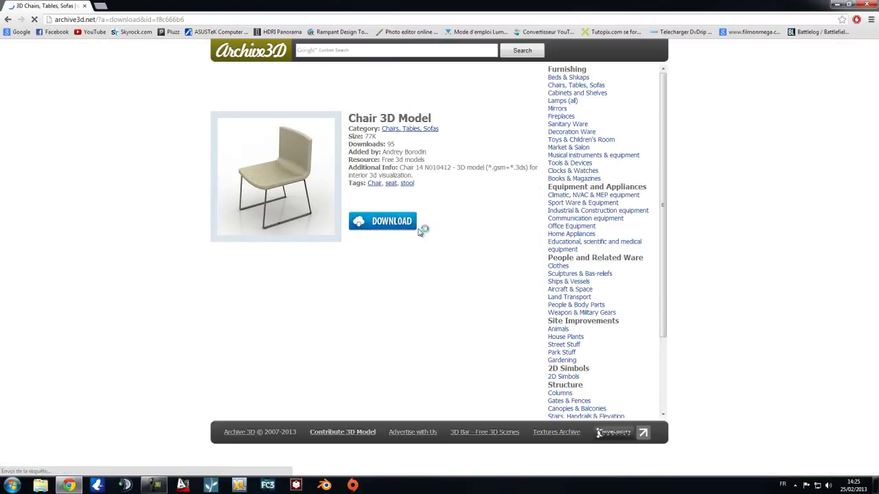
left_click(396, 221)
left_click(438, 257)
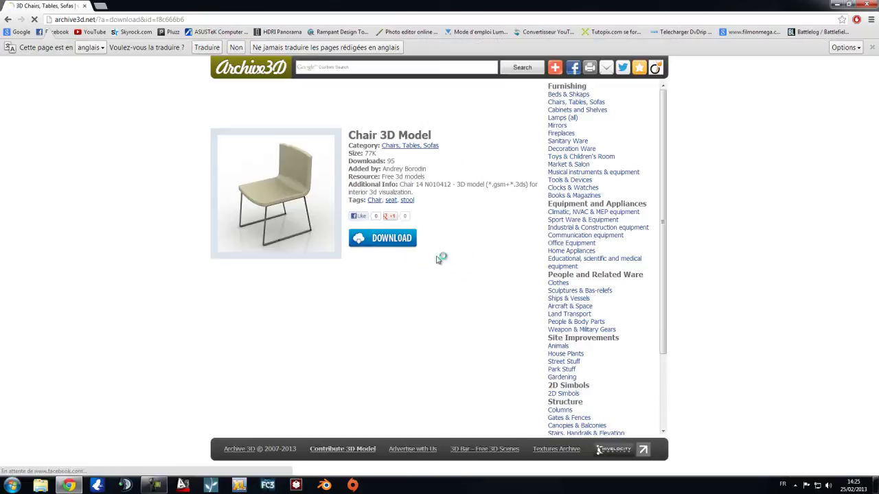
- Minimise the browser and launch CINEMA 4D 64 Bit by searching the installed programs for "cinema 4"
left_click(837, 5)
left_click_drag(204, 160, 548, 351)
left_click_drag(231, 334, 553, 98)
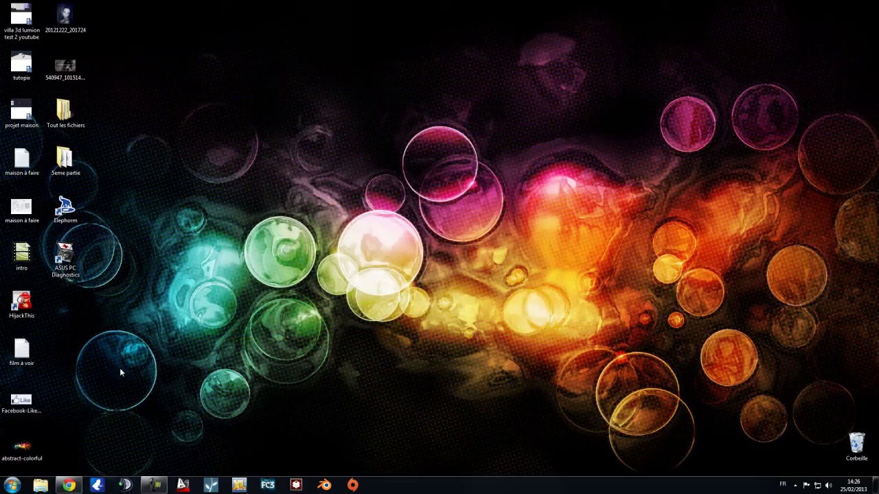
left_click(12, 485)
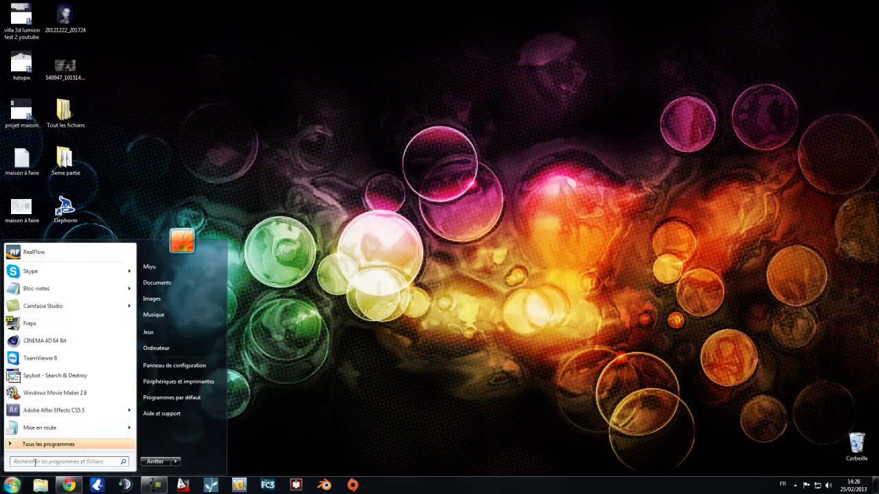
type("cinema 4")
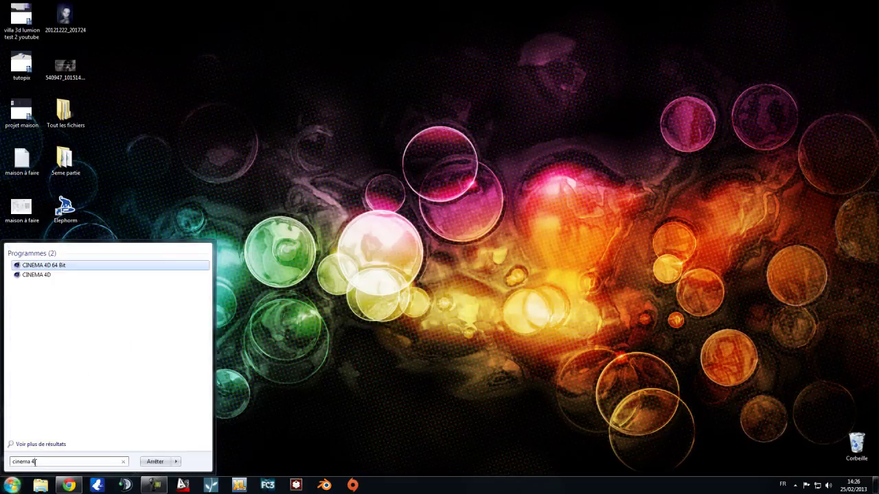
left_click(45, 265)
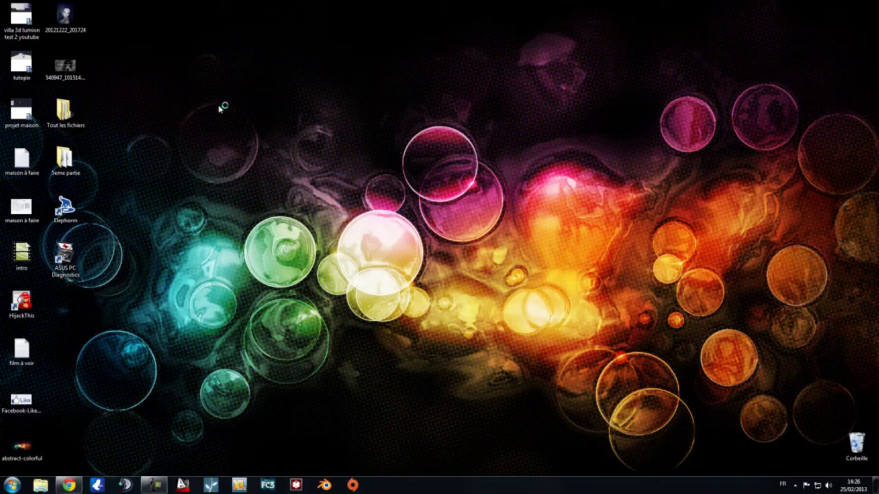
left_click_drag(235, 100, 543, 329)
left_click(11, 484)
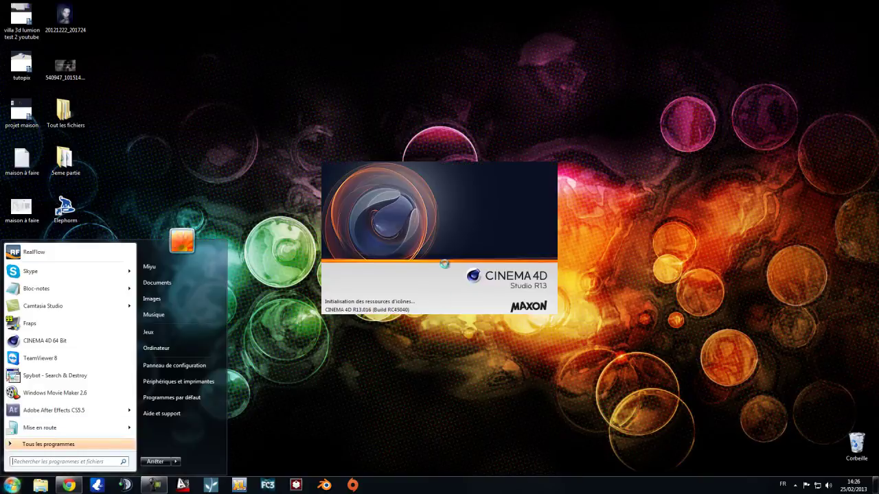
left_click(290, 128)
left_click_drag(295, 134, 612, 354)
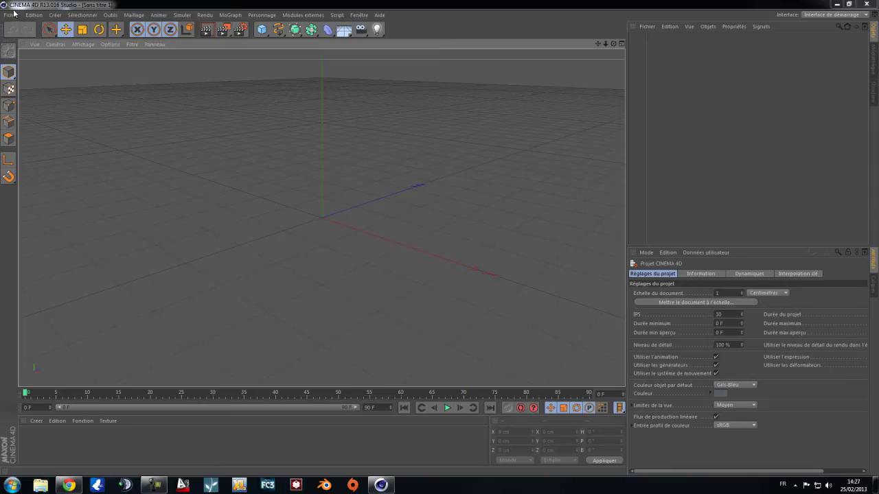
- Switch to Chrome, show the downloaded chair ZIP in its folder and open the archive beside the reduced CINEMA 4D window
double_click(389, 8)
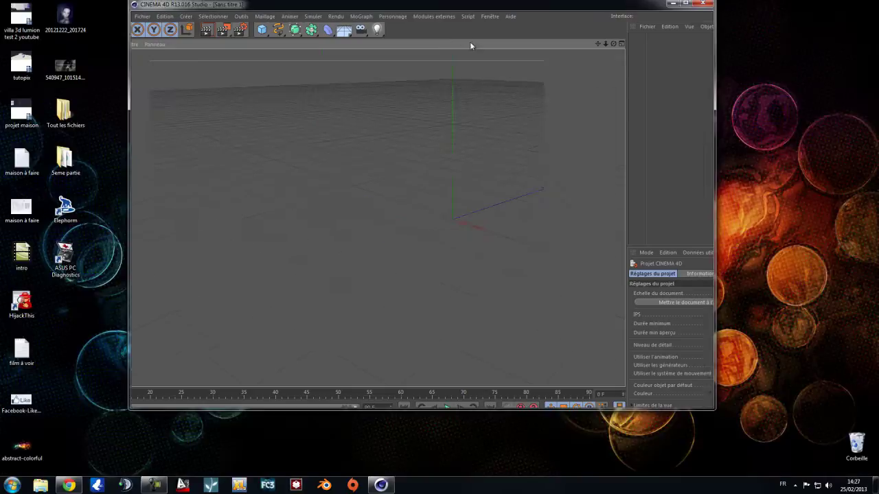
left_click_drag(479, 46, 512, 20)
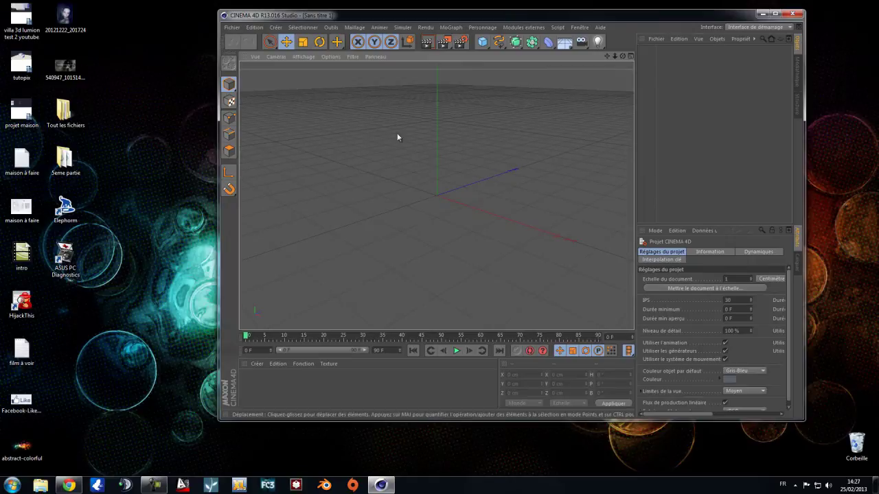
left_click(68, 485)
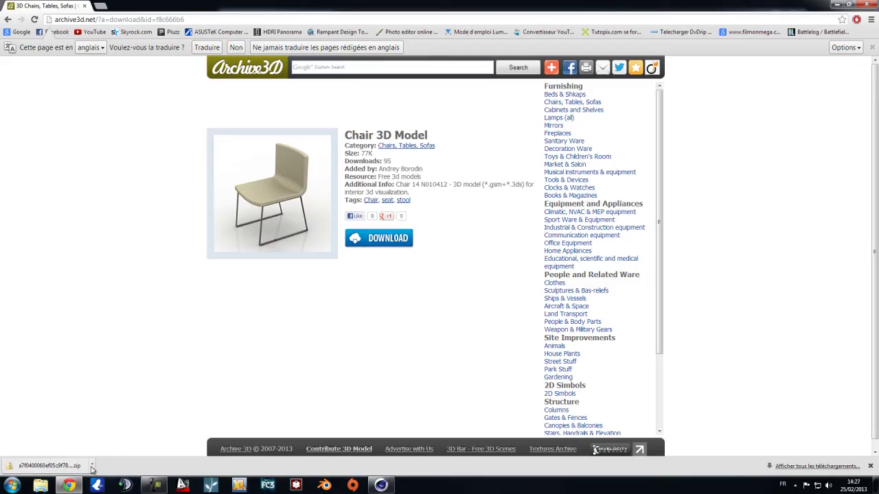
left_click(91, 465)
left_click(128, 439)
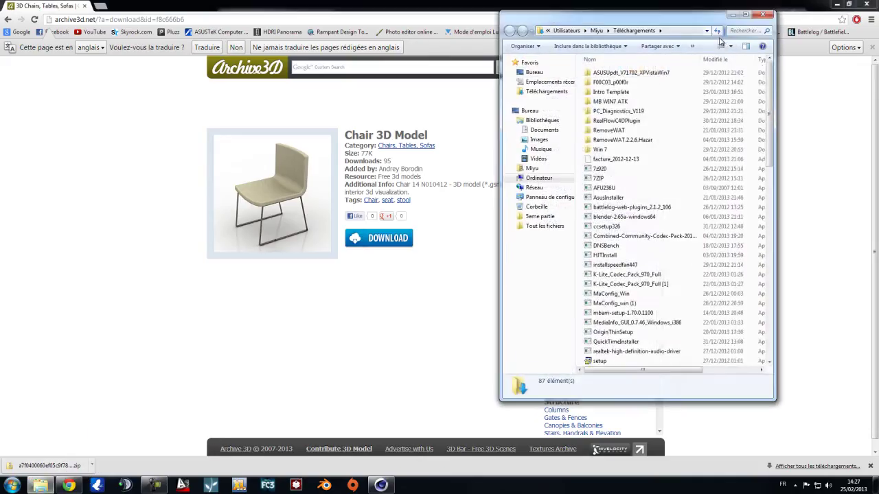
double_click(650, 357)
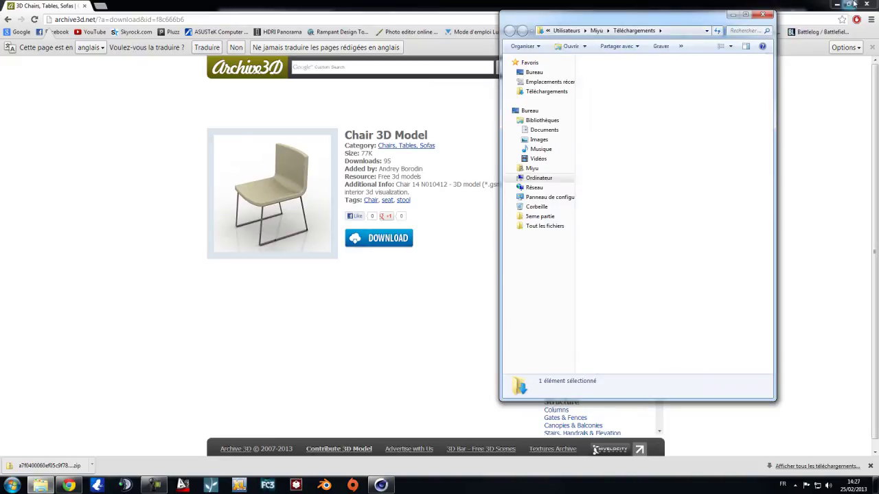
left_click(835, 5)
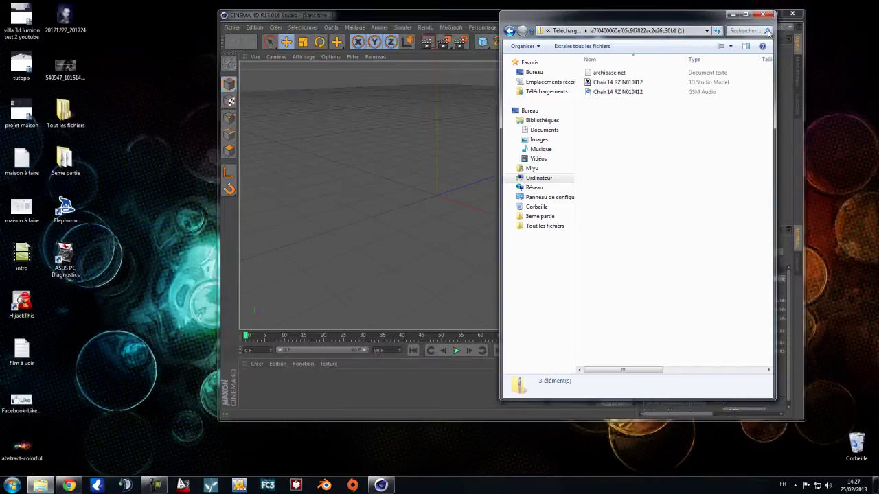
- Extract the 3D Studio model Chair 14 RZ N010412 to the desktop and close the archive window
left_click(689, 84)
left_click_drag(716, 86, 122, 320)
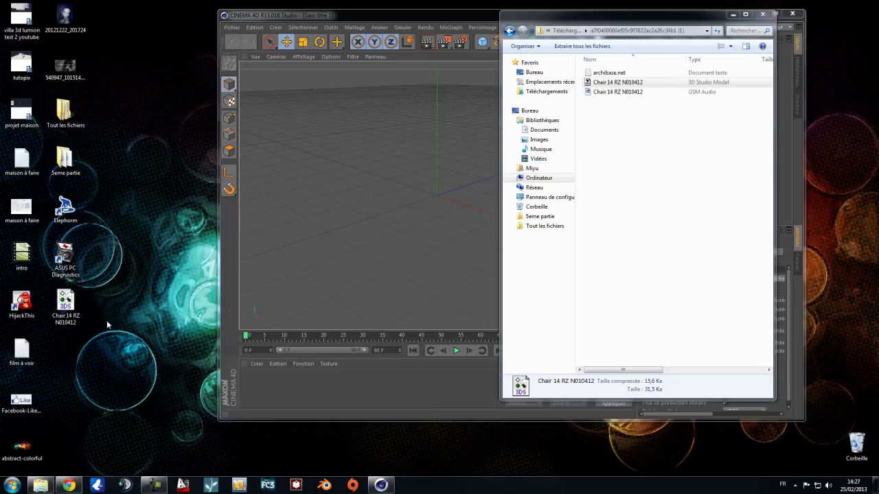
left_click(763, 15)
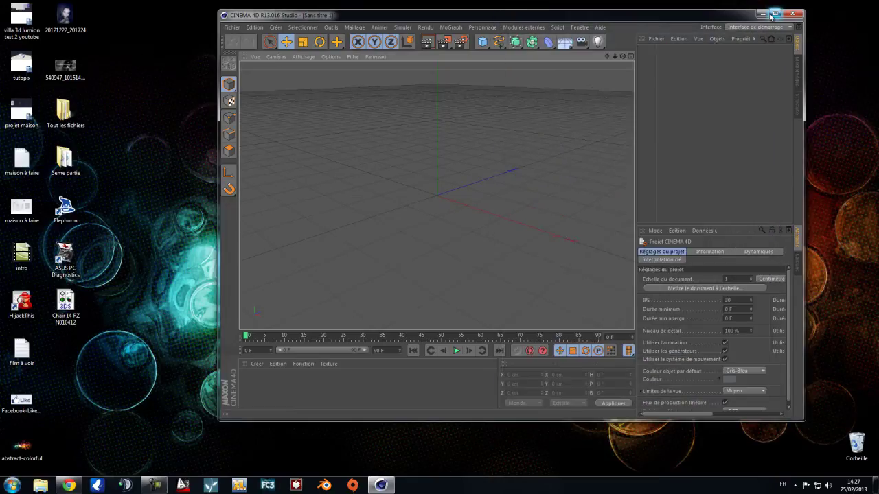
double_click(387, 15)
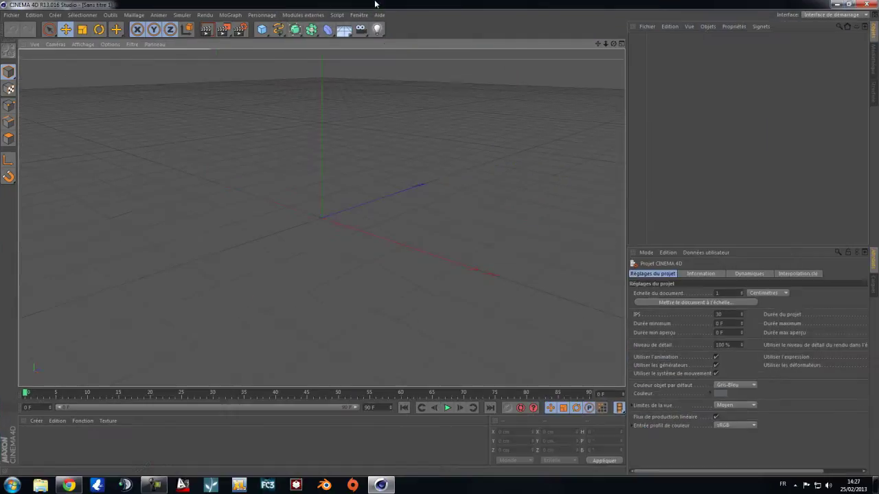
left_click(11, 15)
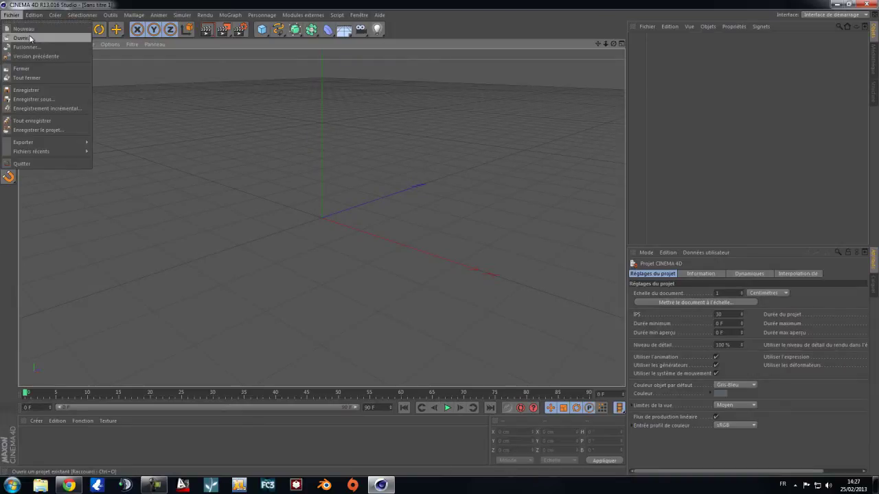
key("Escape")
- Import Chair 14 RZ N010412 from the desktop into CINEMA 4D with the default 3D Studio import settings and maximise the window
left_click_drag(184, 4, 359, 23)
left_click_drag(66, 305, 310, 198)
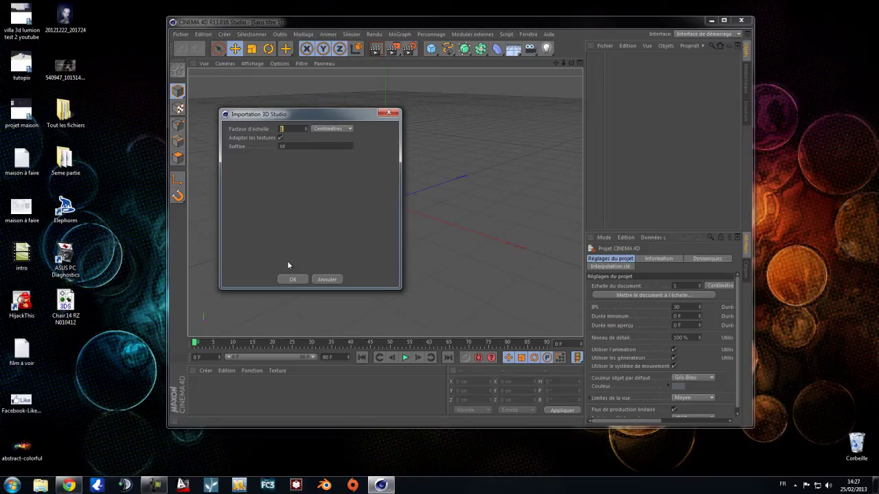
left_click(292, 279)
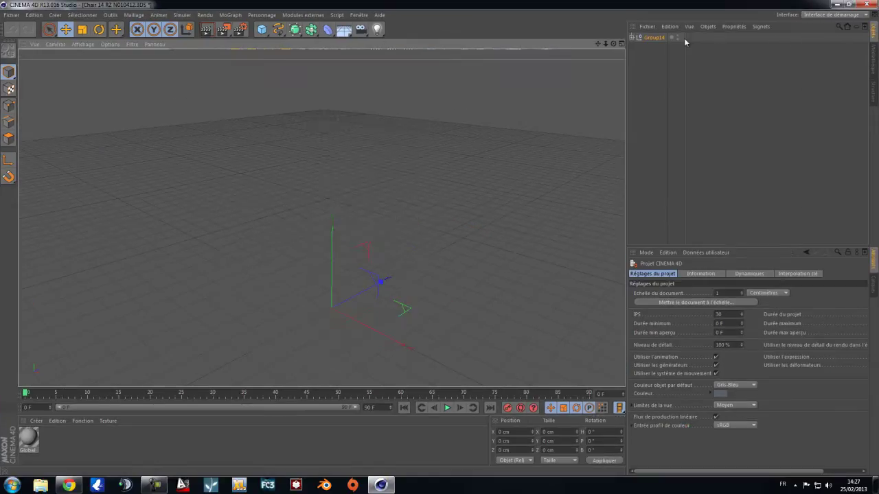
left_click(724, 20)
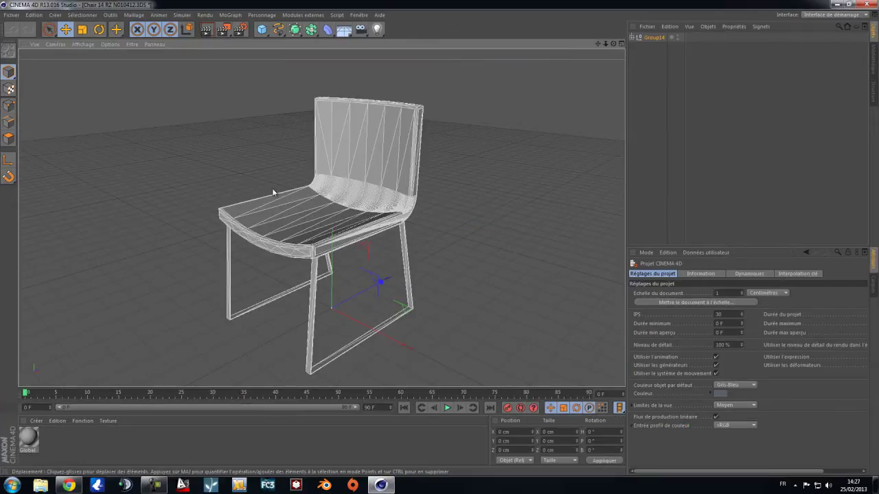
scroll(305, 209, "down", 1)
scroll(310, 209, "up", 1)
left_click_drag(614, 44, 441, 239)
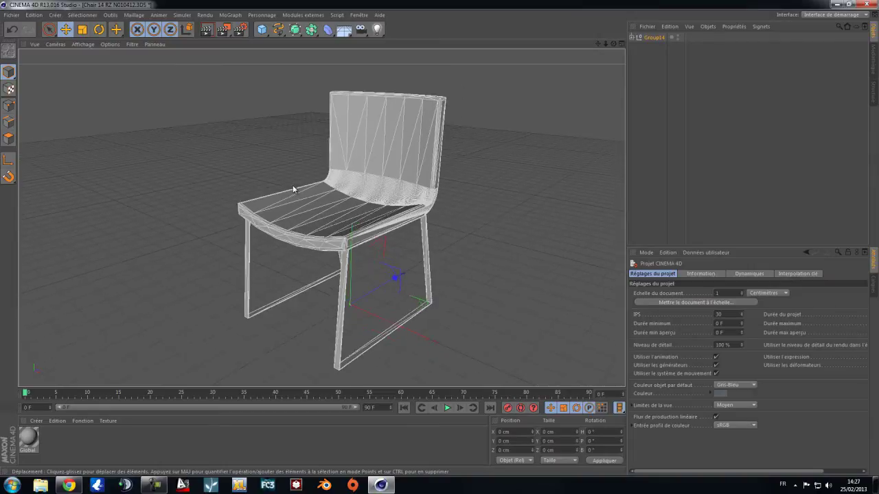
scroll(328, 176, "down", 2)
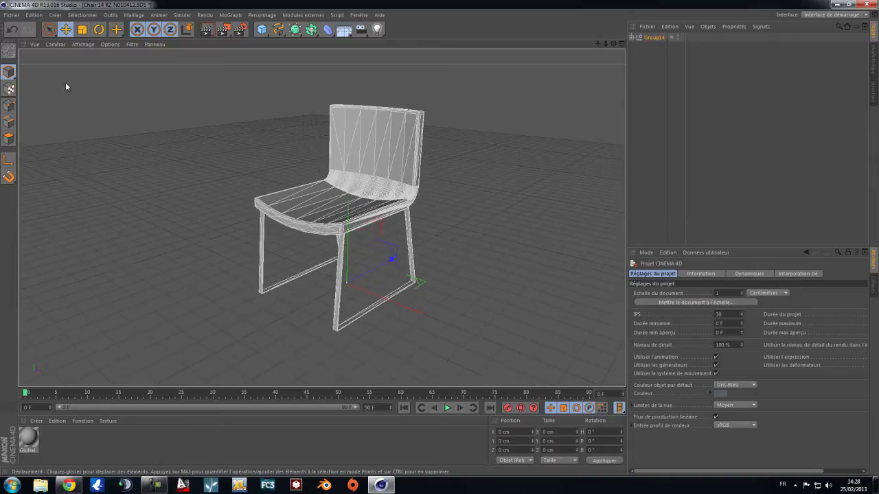
- Export the chair to the desktop as a DXF file named "chaise", keeping metres as the unit and the Polyligne type
left_click(12, 15)
mouse_move(34, 143)
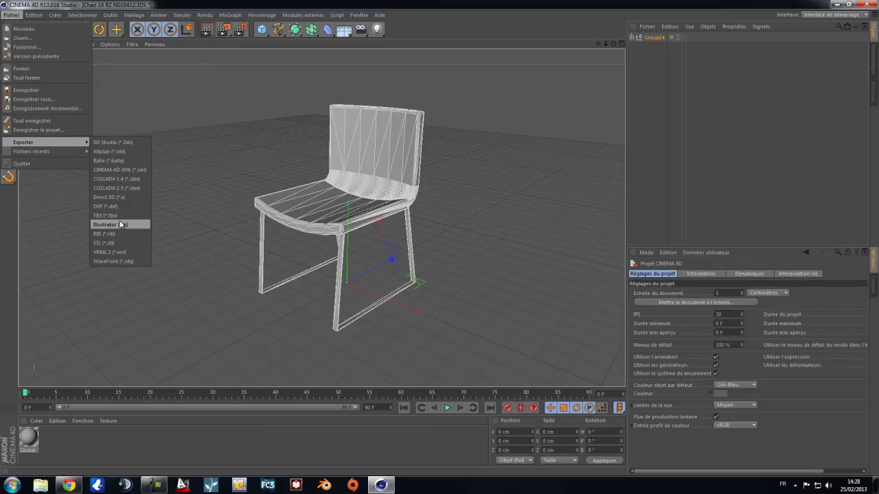
left_click(127, 206)
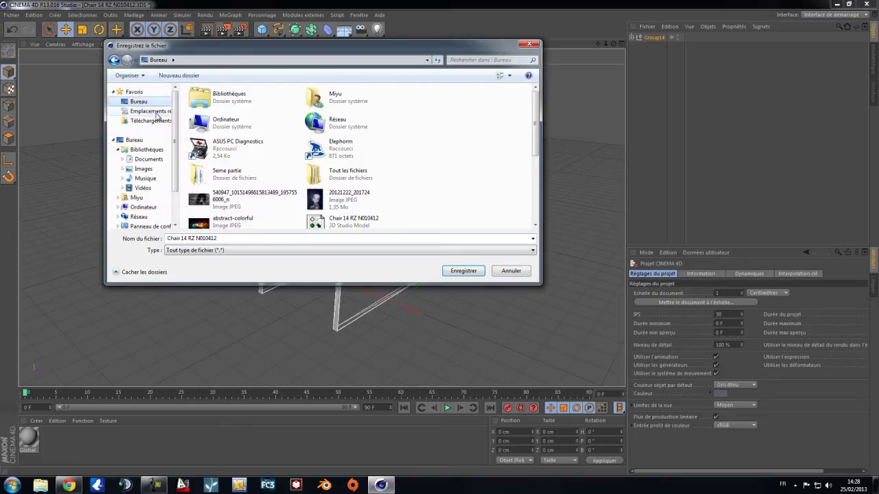
left_click(182, 238)
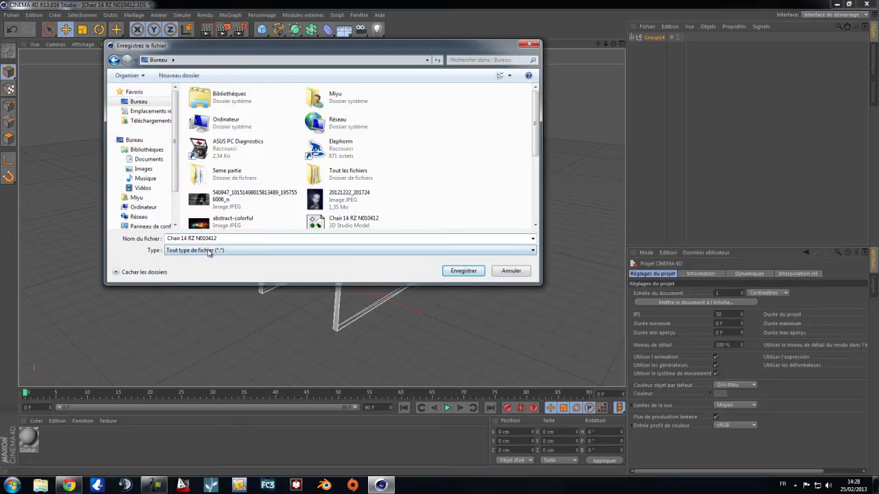
key("ctrl+a")
type("chaise")
left_click(456, 271)
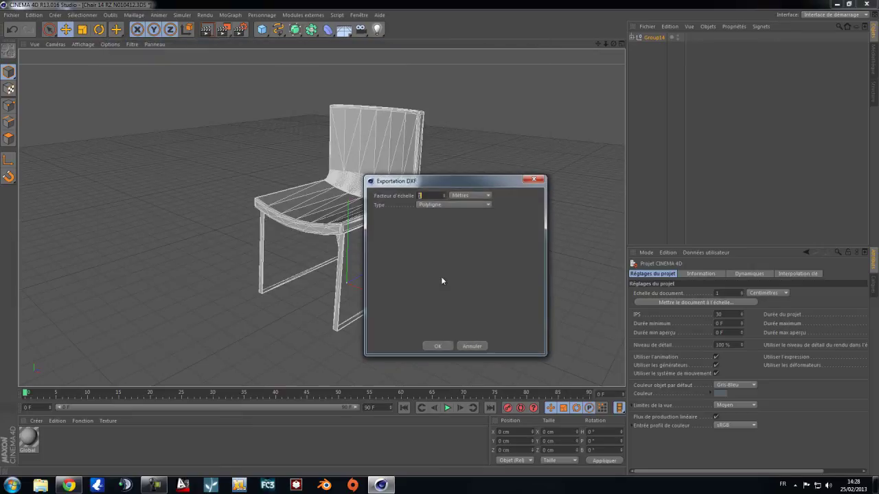
left_click(439, 346)
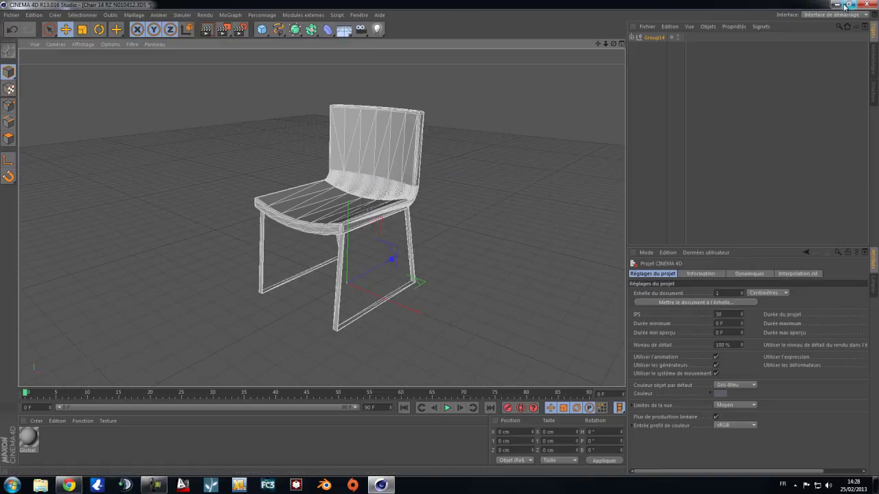
- Close CINEMA 4D without saving the project changes and launch AutoCAD 2013
left_click(869, 3)
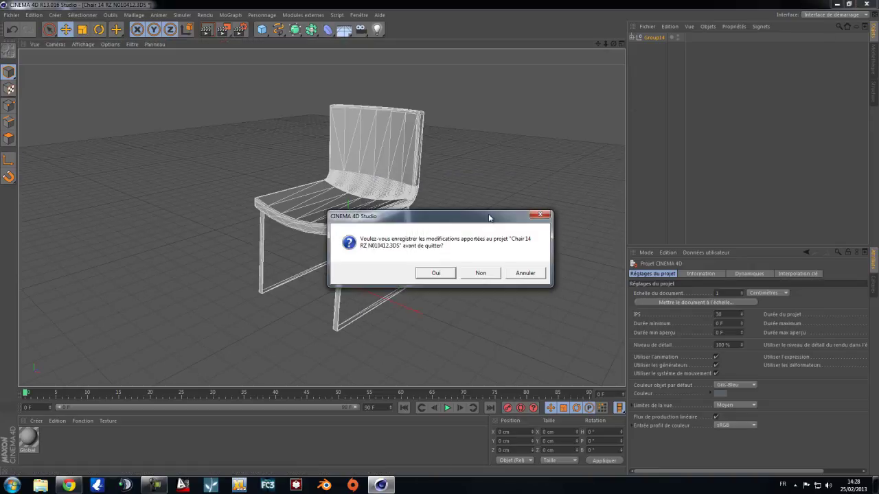
left_click(482, 273)
left_click_drag(364, 88, 365, 116)
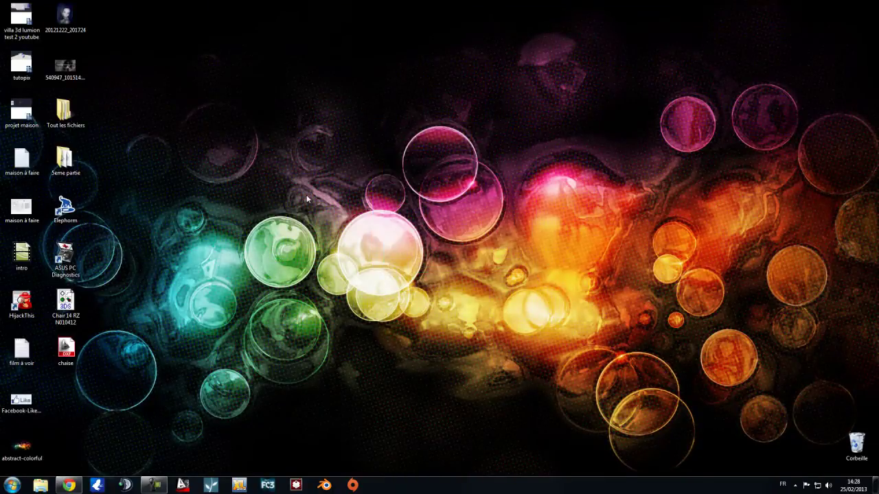
left_click(182, 485)
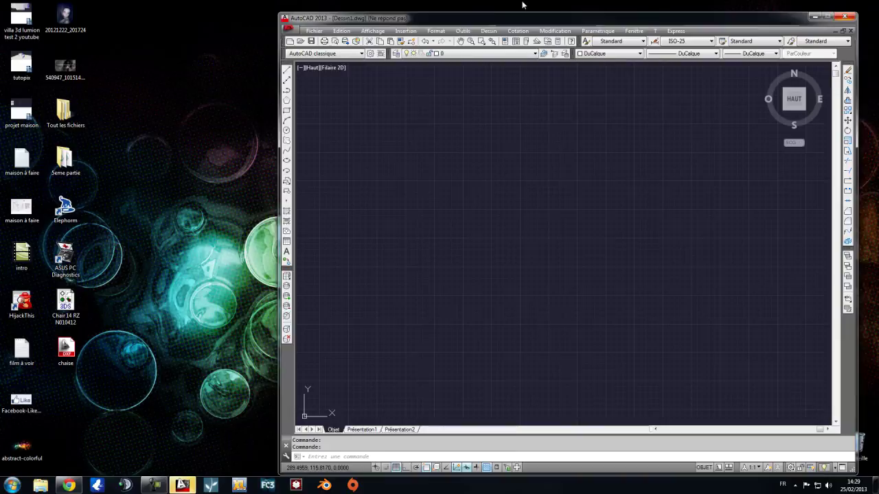
- Dismiss the AutoCAD welcome window and product update notice, and maximise the program window
left_click_drag(529, 25, 450, 38)
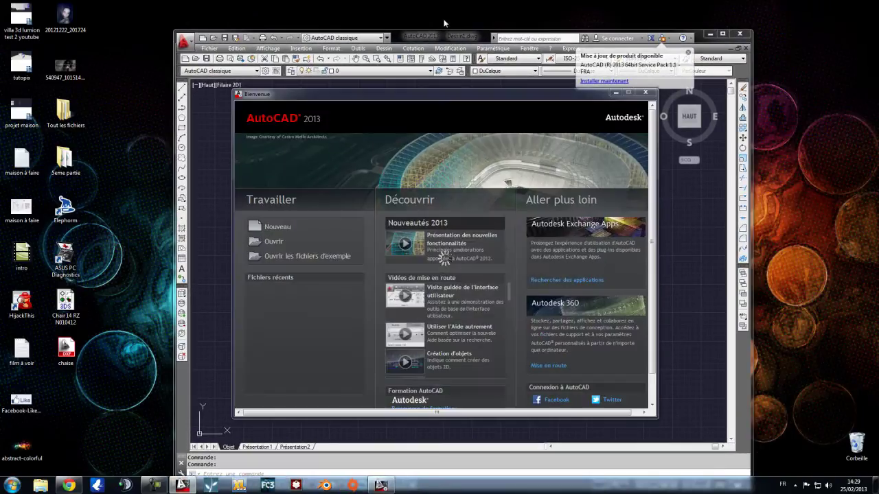
left_click(643, 90)
left_click(689, 53)
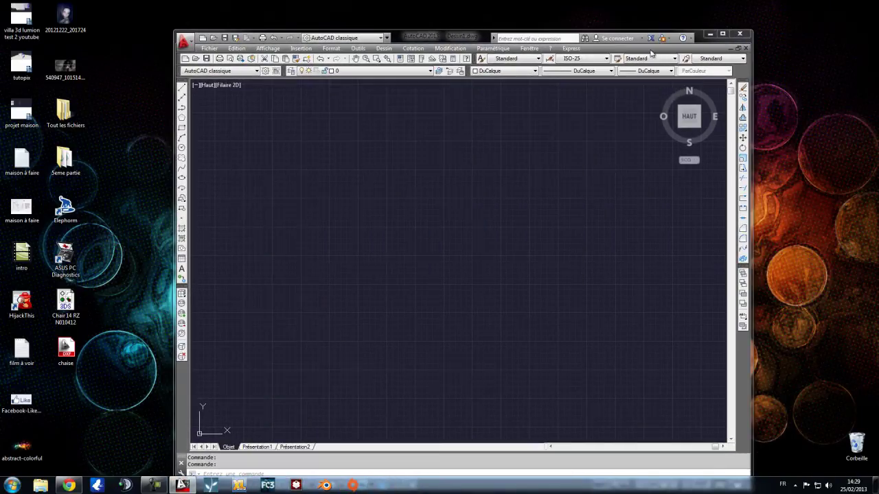
double_click(408, 39)
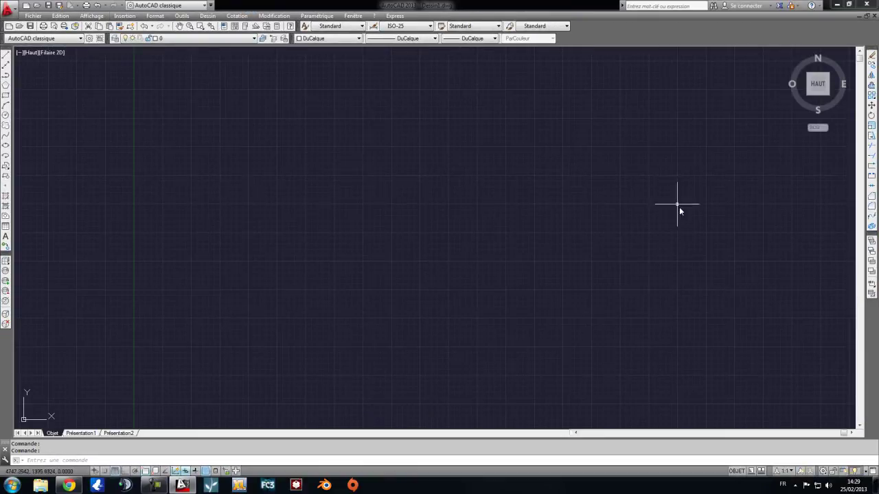
left_click(684, 149)
left_click(154, 309)
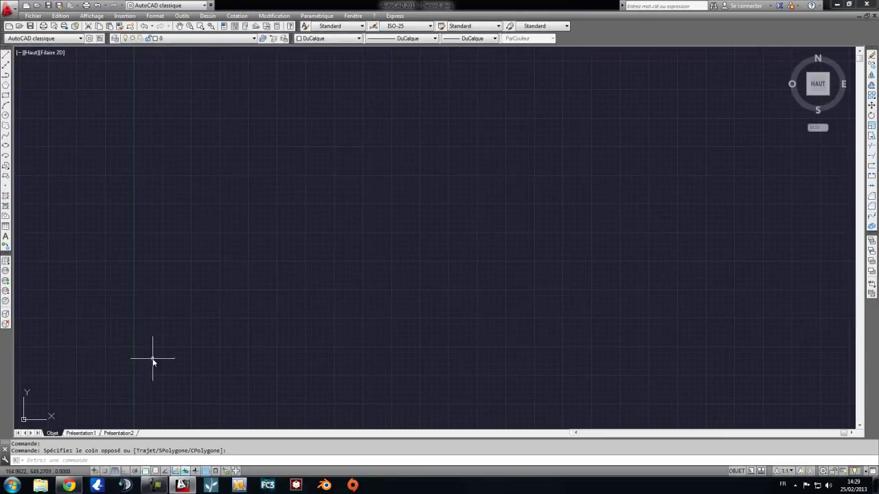
- Insert the DXF file "chaise" from the desktop as a block at scale 1 and rotation 0, placing it freely in the empty drawing
left_click(124, 15)
left_click(129, 26)
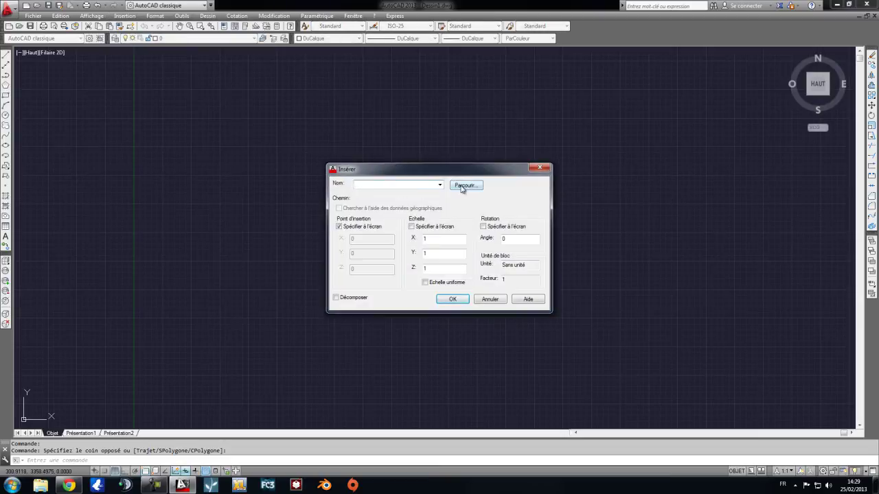
left_click(465, 186)
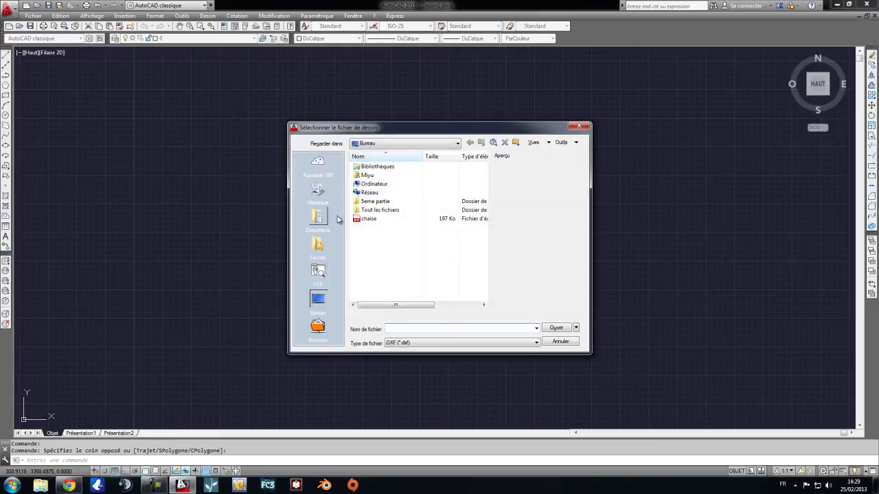
left_click(412, 343)
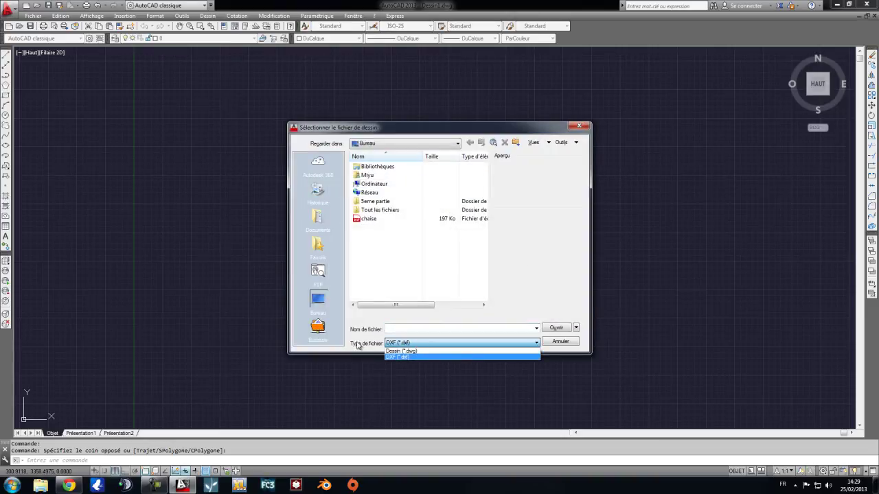
left_click(405, 358)
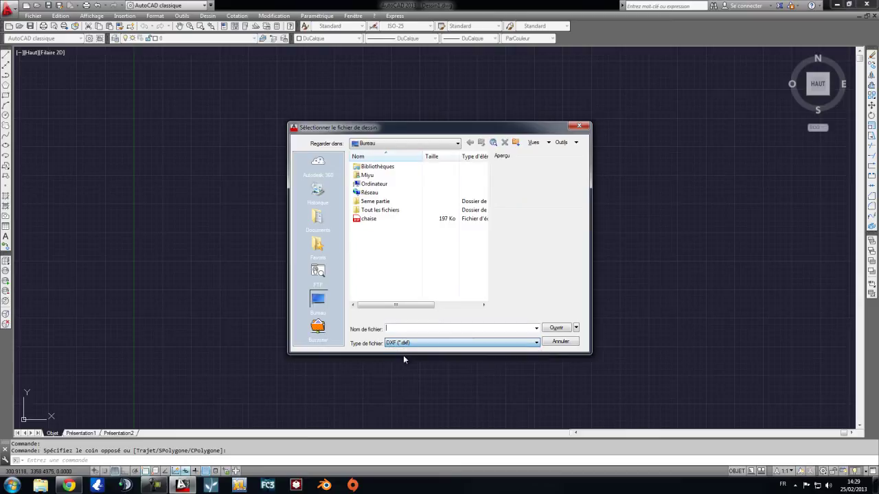
left_click(374, 220)
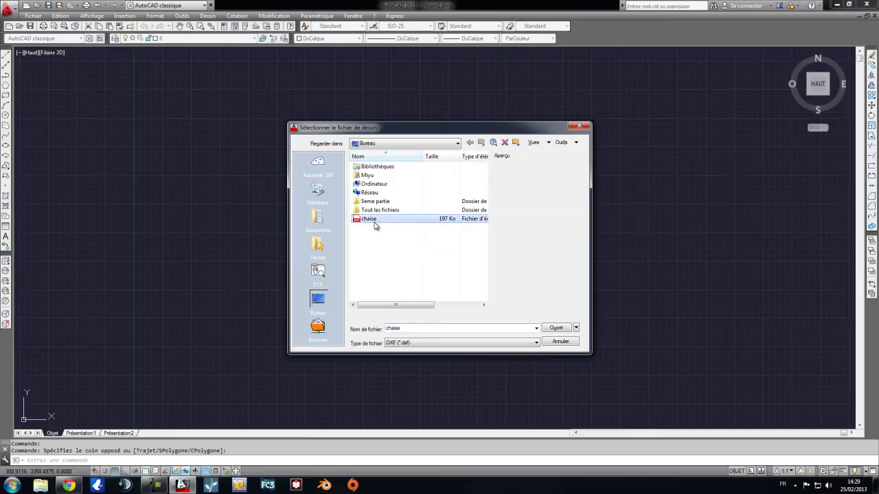
left_click(557, 329)
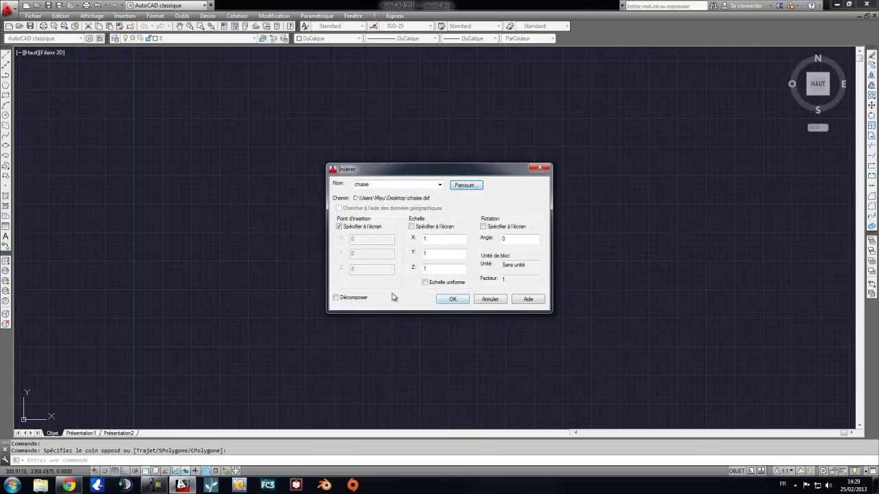
left_click(453, 300)
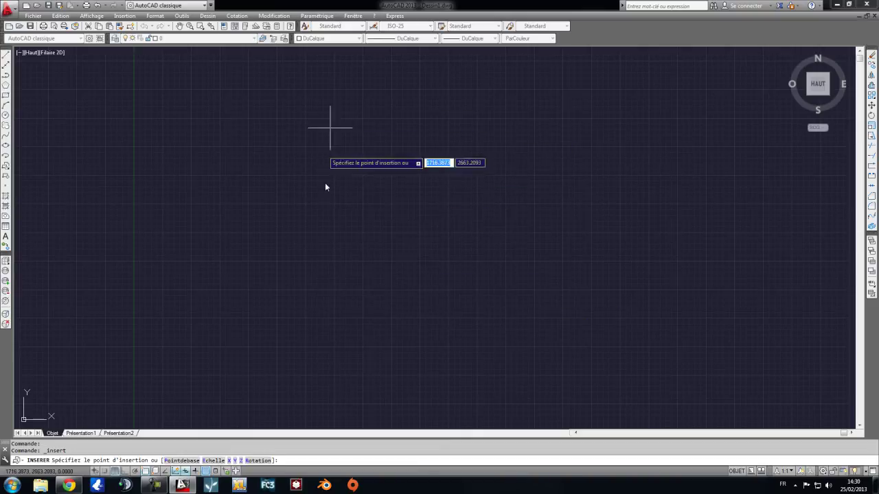
left_click(341, 227)
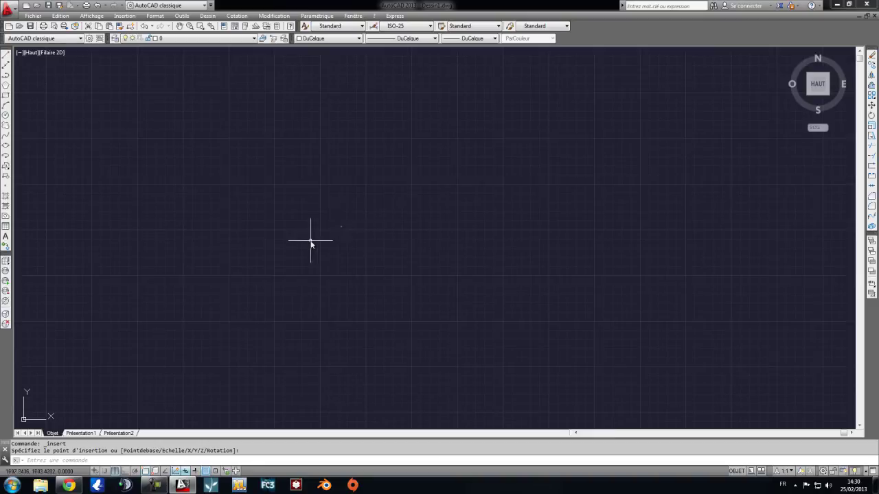
- Use free orbit to turn the inserted chair from the top view to an angled 3D view
scroll(330, 199, "up", 3)
scroll(330, 200, "up", 6)
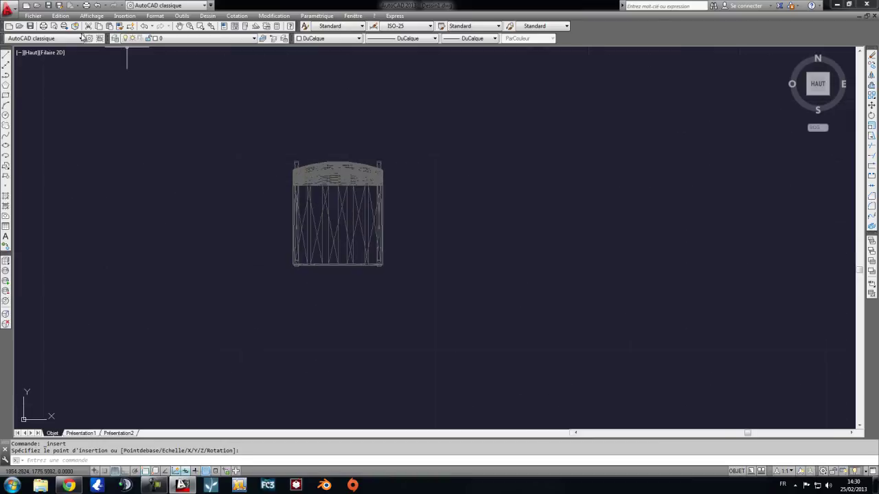
left_click(96, 17)
mouse_move(130, 110)
left_click(257, 111)
left_click_drag(355, 263, 414, 263)
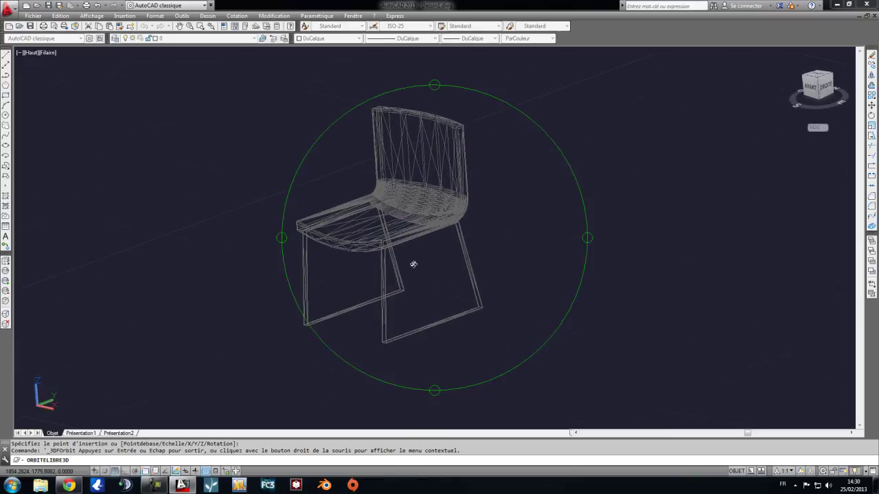
key("Escape")
- Apply the Réaliste visual style to the chair's view
left_click(91, 16)
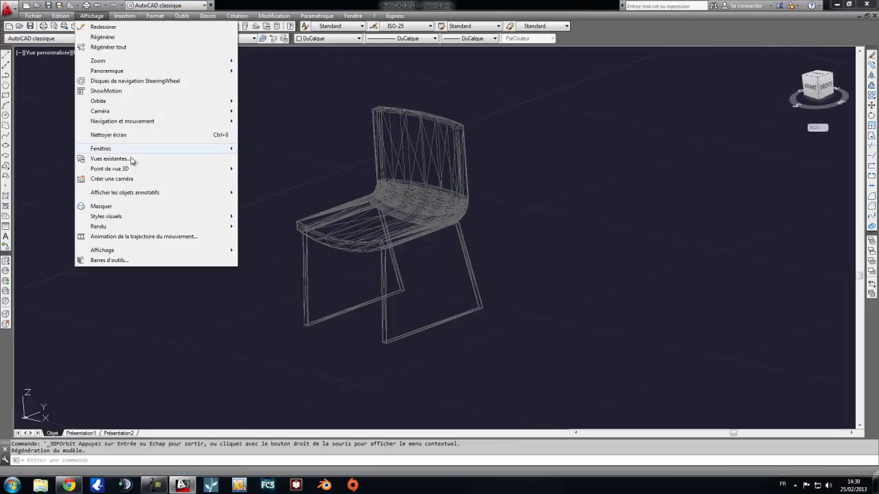
mouse_move(138, 218)
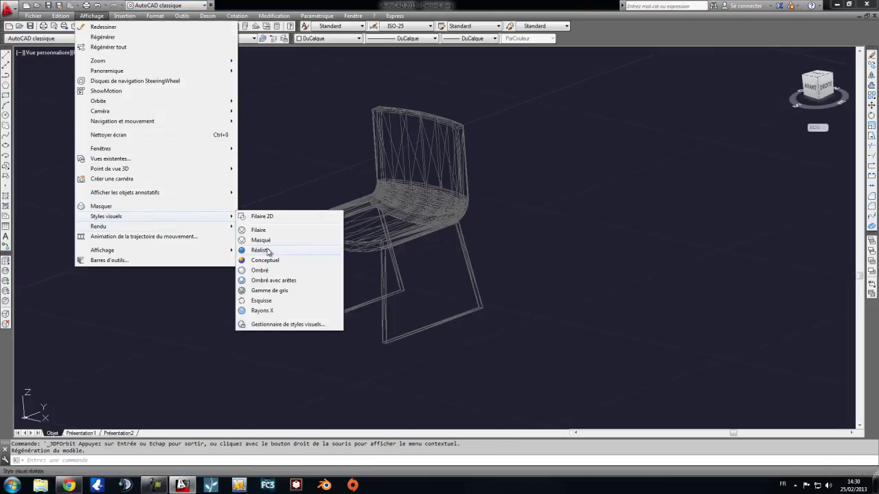
left_click(267, 251)
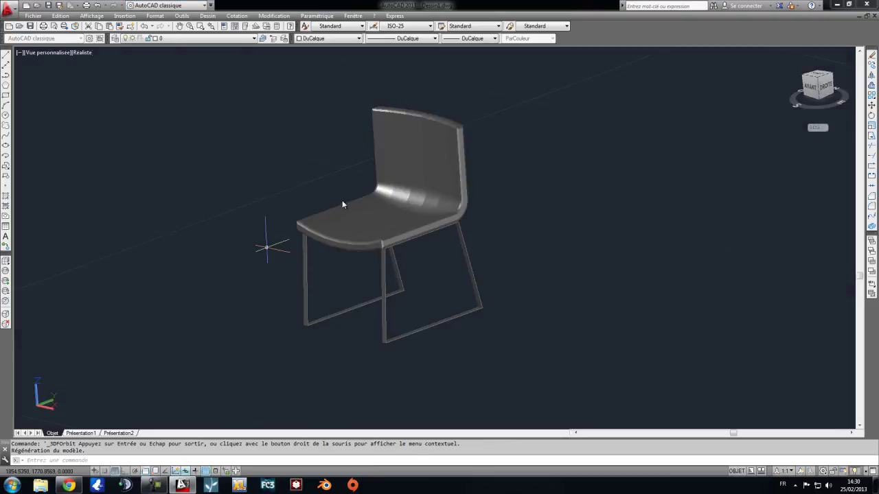
- Apply the Conceptuel visual style to the chair's view
left_click(92, 16)
mouse_move(138, 218)
left_click(266, 259)
- Switch the chair's view from parallel to perspective projection within the free orbit command
scroll(306, 277, "up", 2)
left_click(91, 16)
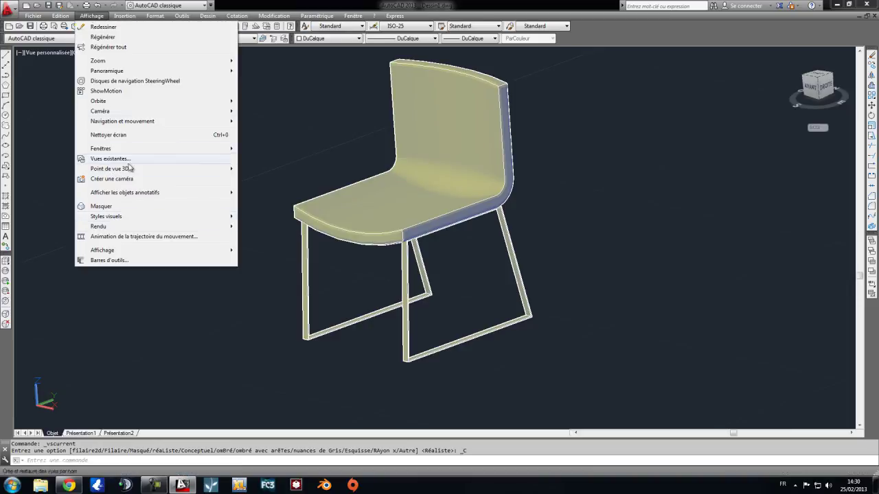
mouse_move(171, 101)
left_click(261, 111)
right_click(381, 240)
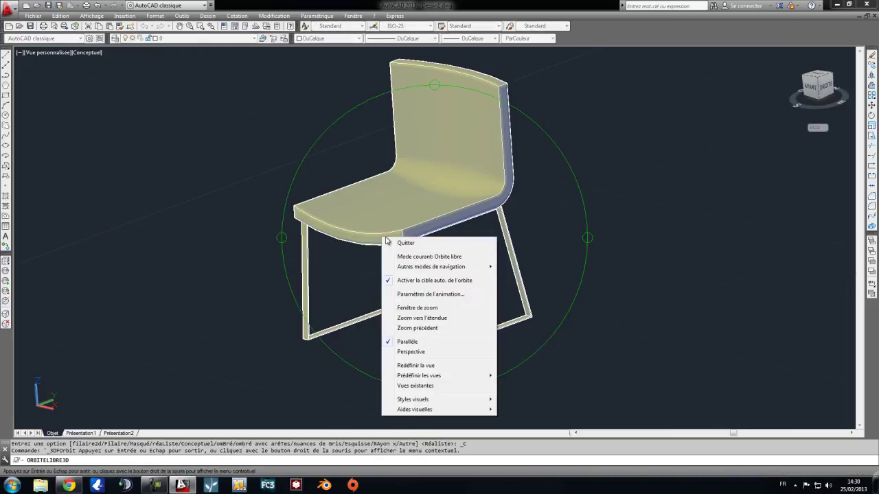
left_click(457, 352)
- Examine the shaded chair from several angles with free orbit and leave the command
left_click_drag(406, 286, 497, 299)
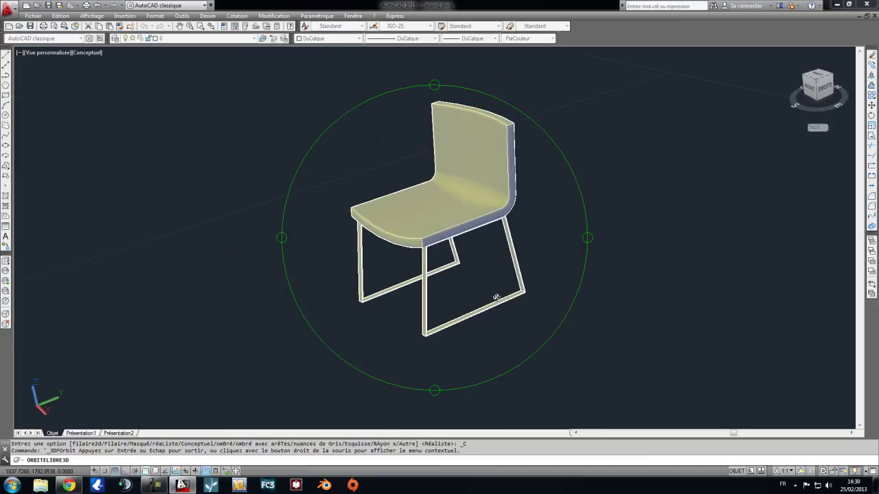
left_click_drag(447, 269, 475, 303)
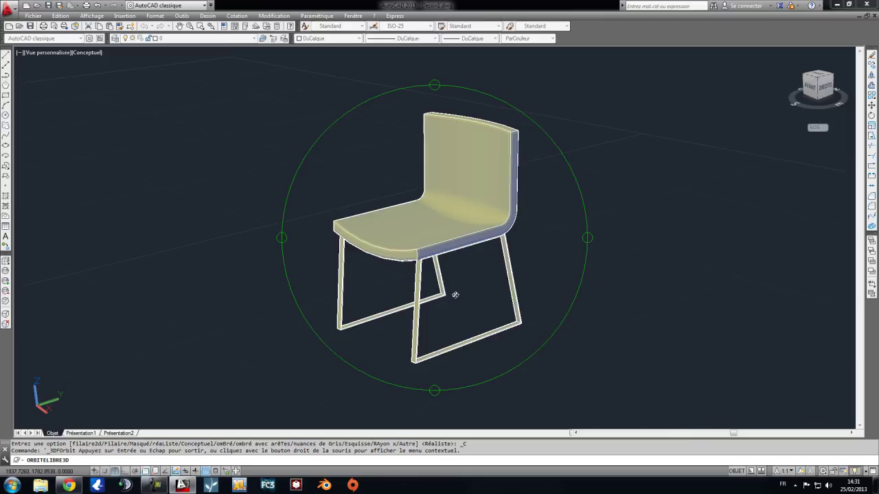
mouse_move(438, 310)
left_mouse_down()
mouse_move(571, 303)
mouse_move(411, 249)
mouse_move(515, 306)
mouse_move(510, 250)
left_mouse_up()
left_click_drag(348, 251, 437, 323)
mouse_move(489, 296)
left_mouse_down()
mouse_move(347, 326)
mouse_move(477, 285)
mouse_move(398, 281)
mouse_move(453, 273)
mouse_move(422, 289)
mouse_move(507, 307)
mouse_move(569, 255)
mouse_move(538, 241)
mouse_move(597, 243)
left_mouse_up()
key("Escape")
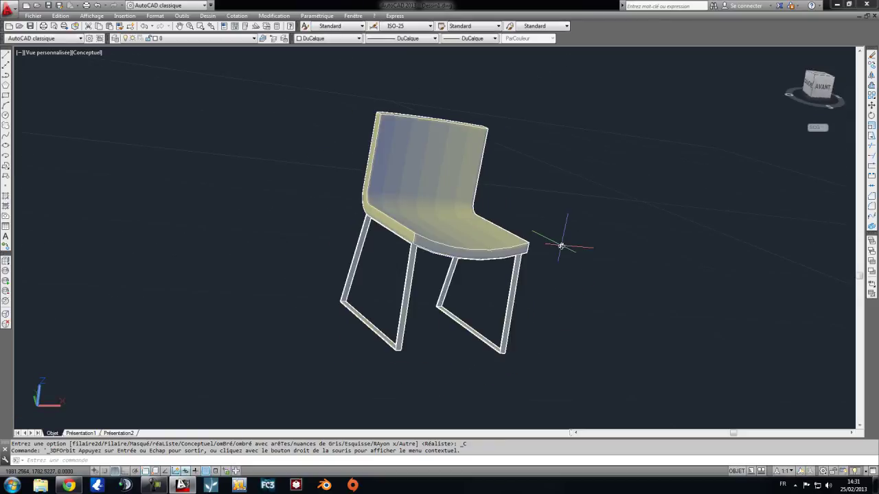